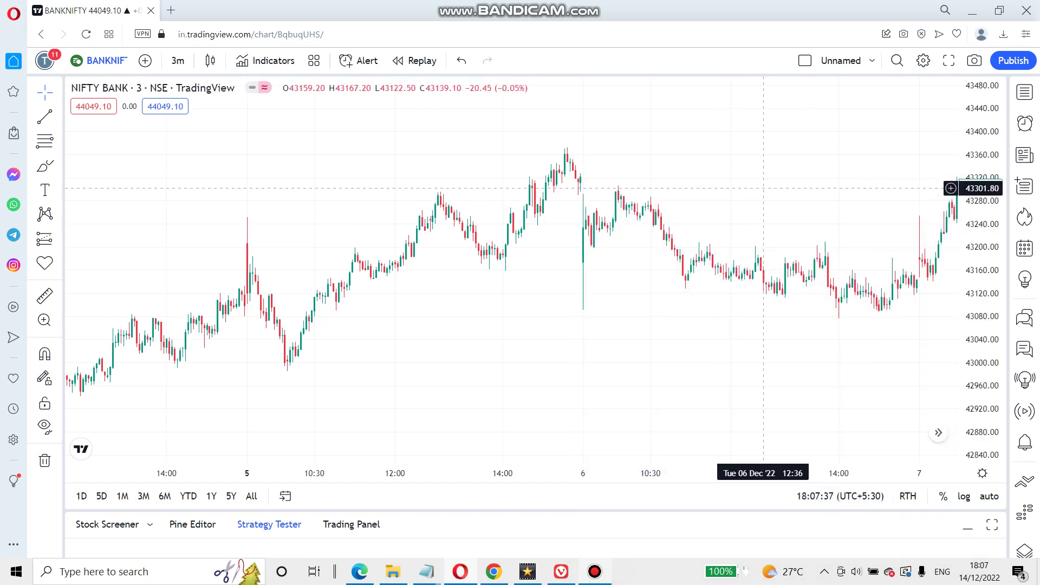
Find the CD_Average Daily Range Zones community script with the search term cd, mark it as a favourite and add it to the chart
scroll(806, 188, down, 4)
drag(836, 184, 609, 193)
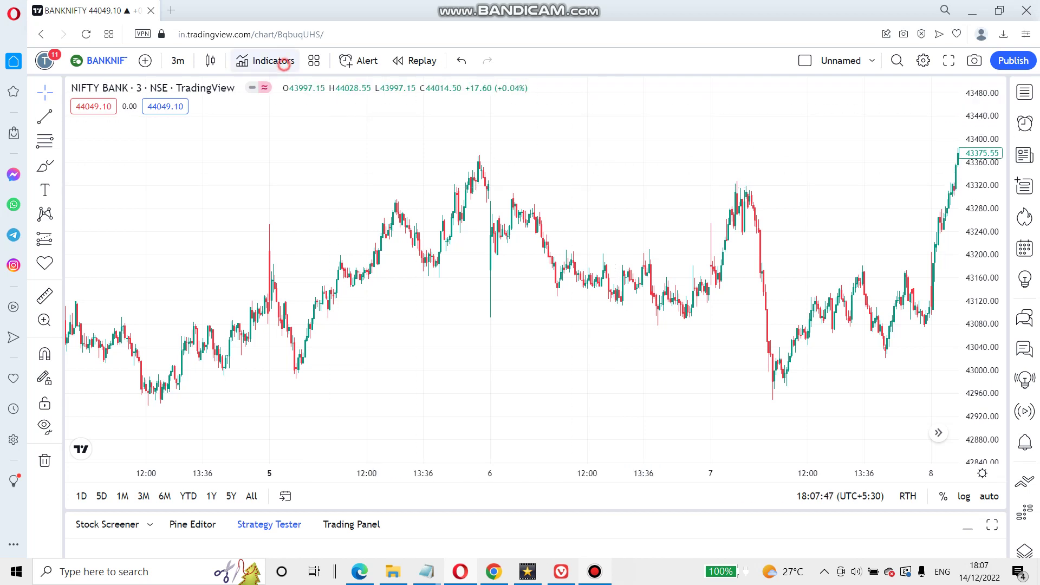
click(284, 64)
text(cd)
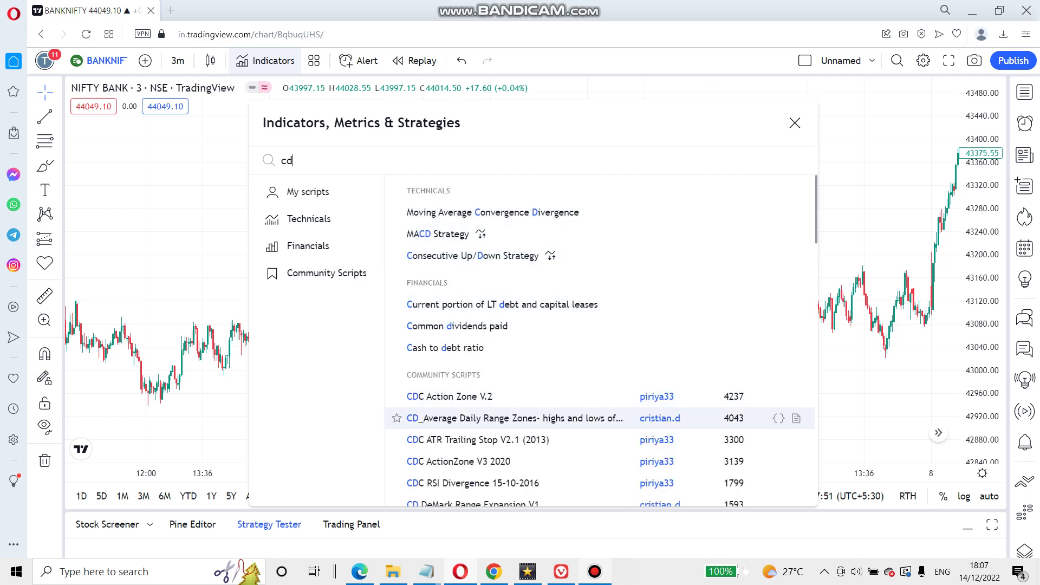
click(398, 418)
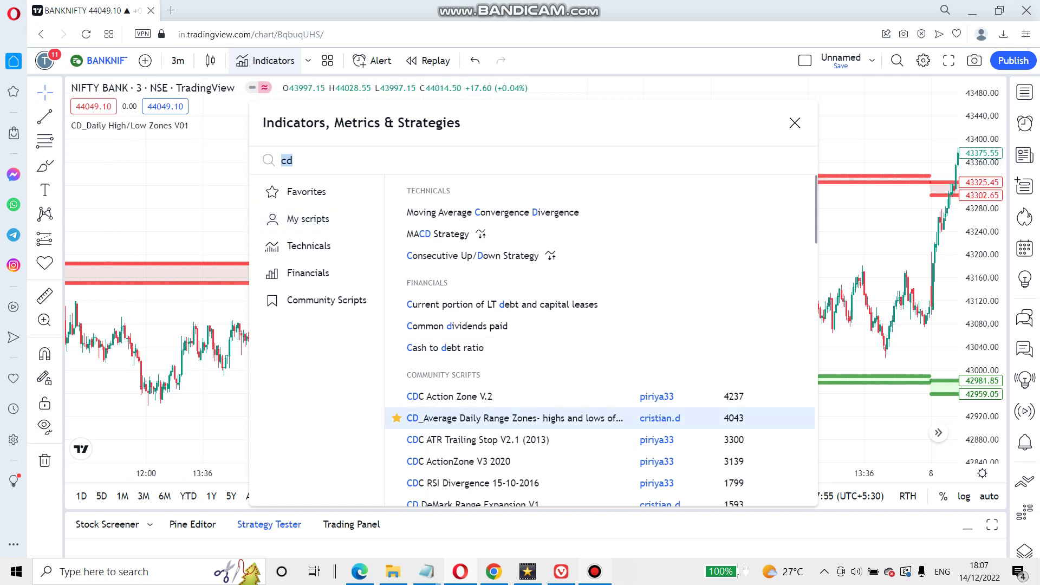
scroll(600, 346, down, 2)
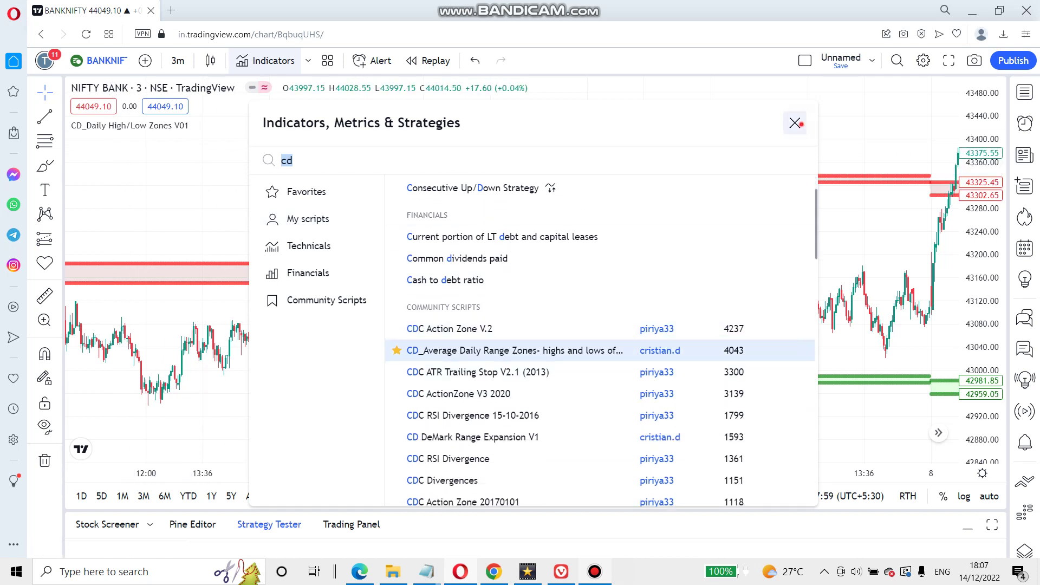
key(Escape)
Examine how price behaves around the red and green daily zones from 2 to 8 December on the 3-minute chart
drag(835, 225, 473, 214)
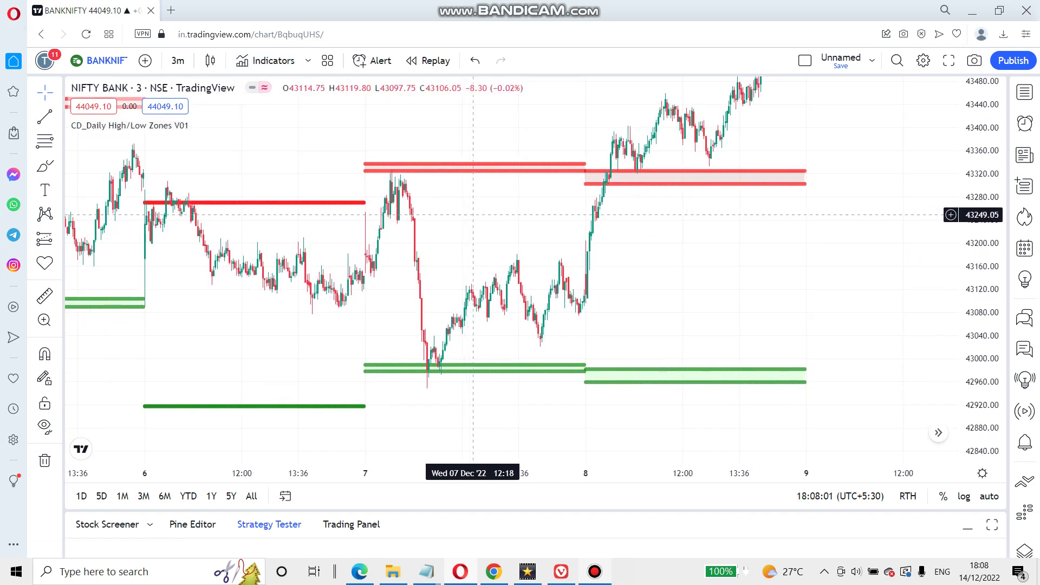
drag(646, 230, 667, 264)
scroll(669, 274, up, 5)
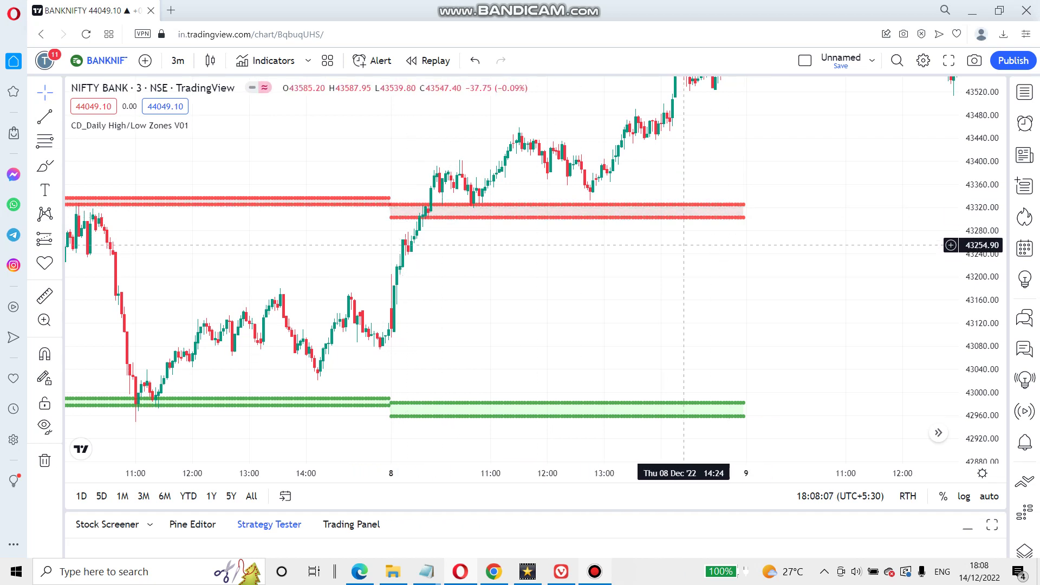
drag(546, 376, 657, 302)
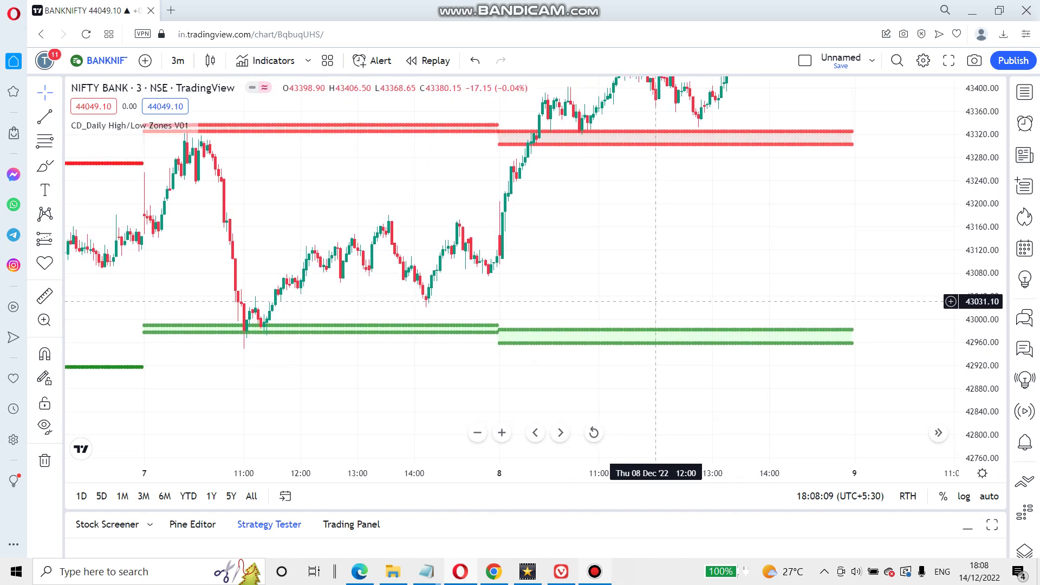
scroll(657, 302, down, 3)
scroll(442, 253, down, 4)
drag(466, 277, 569, 325)
scroll(569, 326, up, 4)
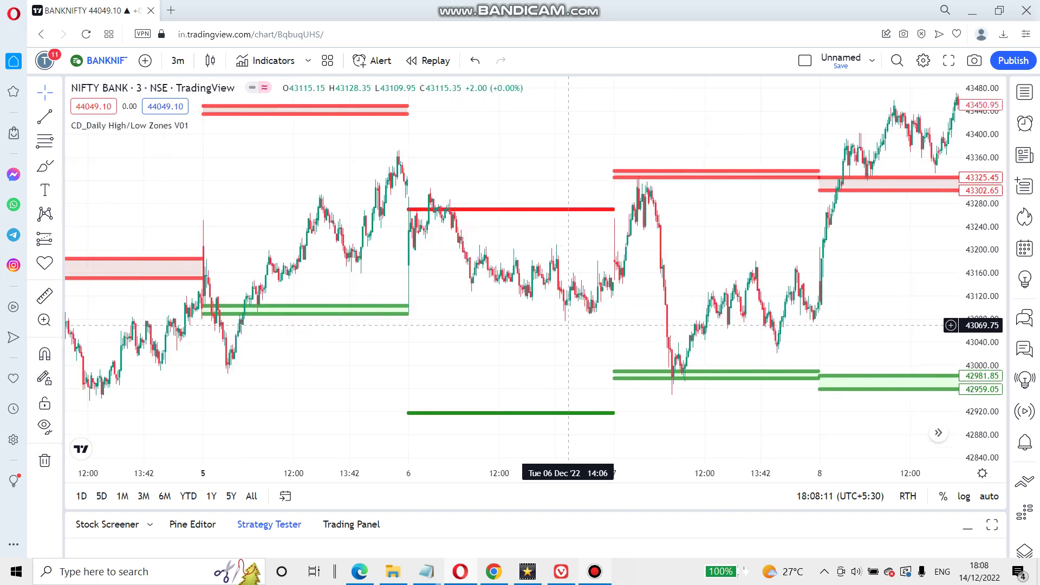
drag(857, 225, 693, 235)
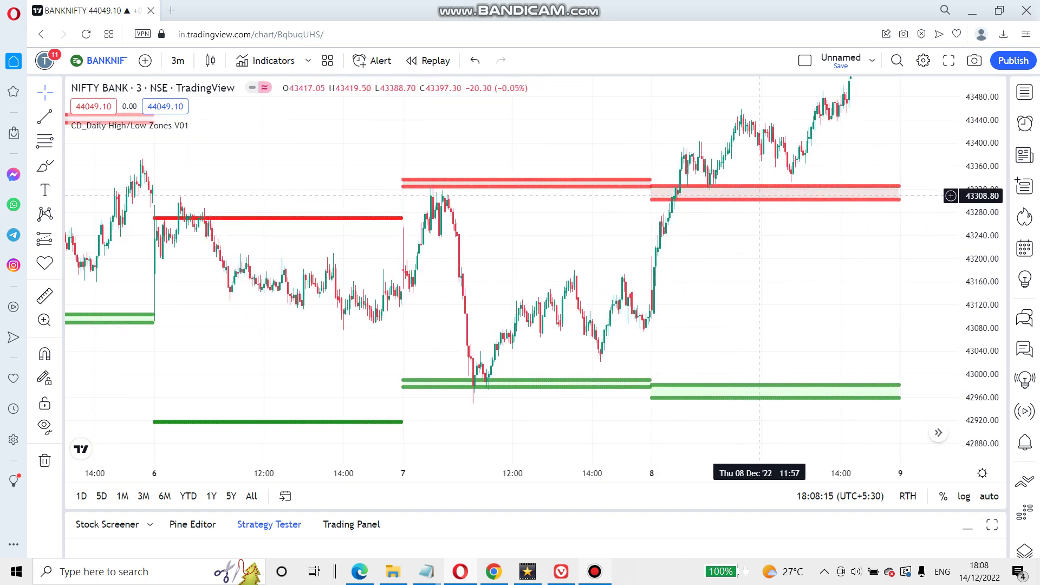
drag(723, 260, 671, 314)
scroll(671, 313, up, 5)
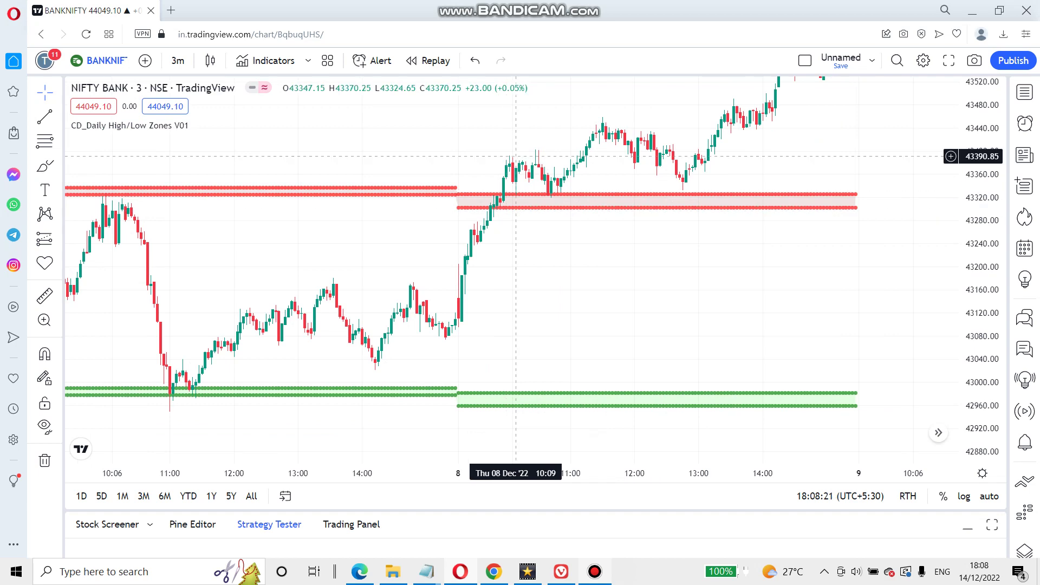
drag(814, 130, 924, 70)
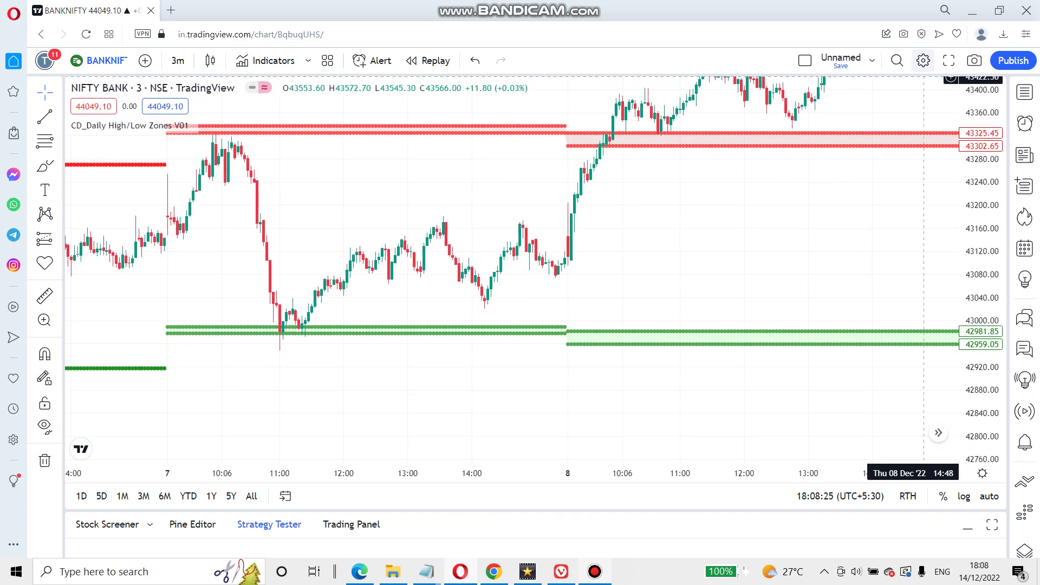
drag(479, 183, 666, 175)
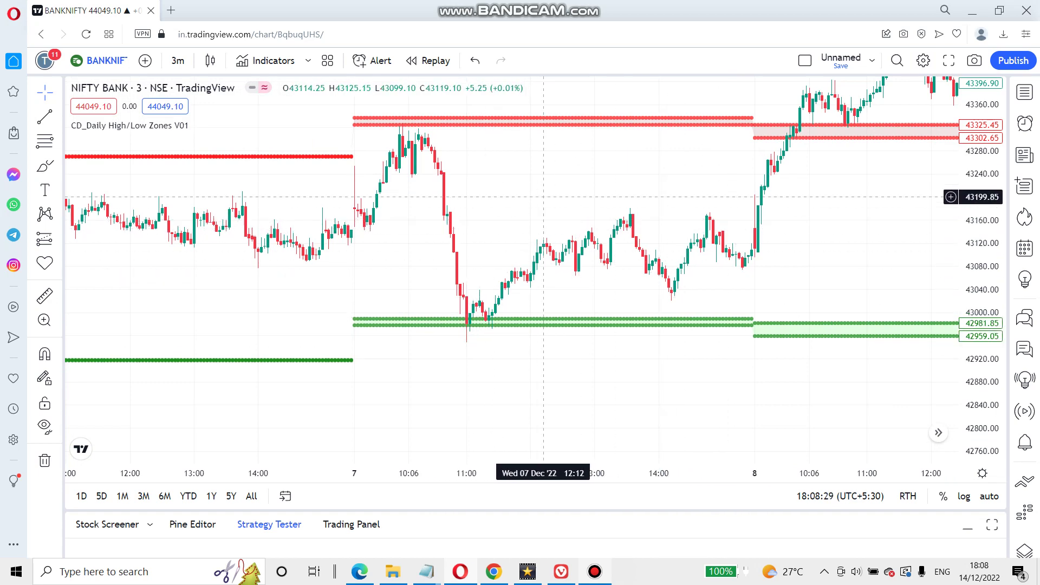
drag(515, 173, 632, 287)
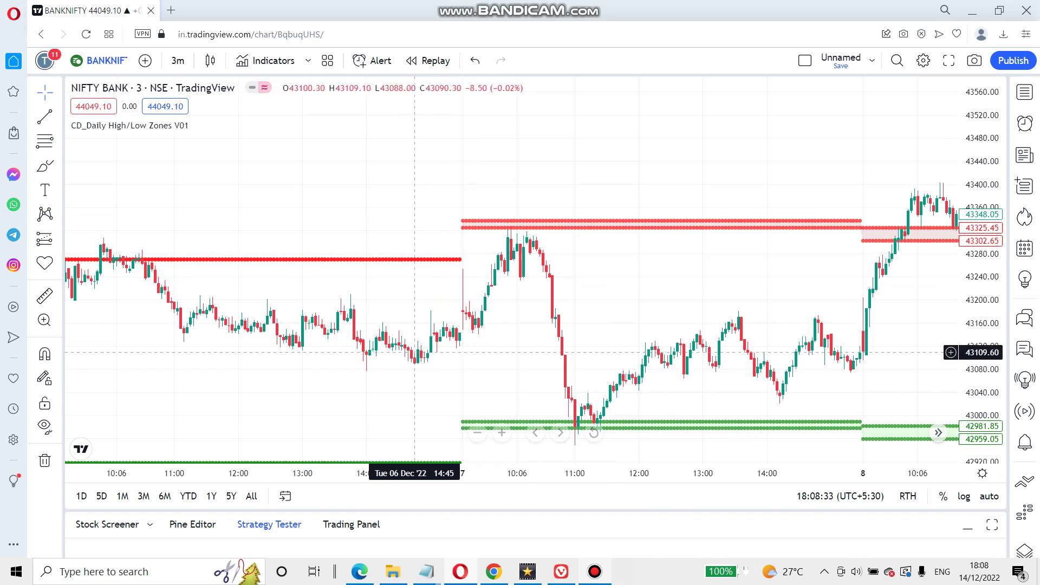
drag(401, 299, 546, 236)
scroll(431, 274, down, 5)
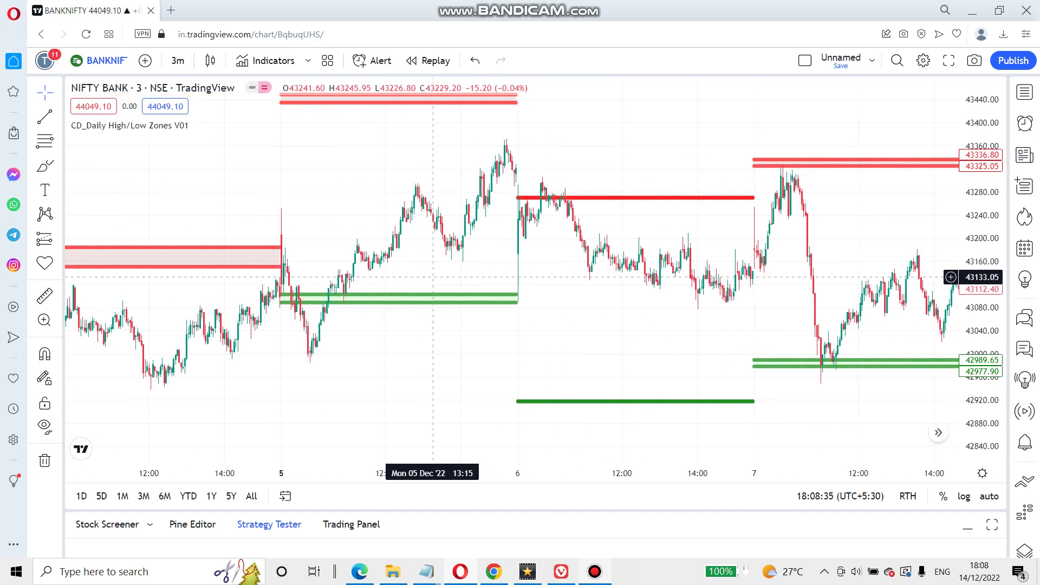
drag(468, 272, 522, 310)
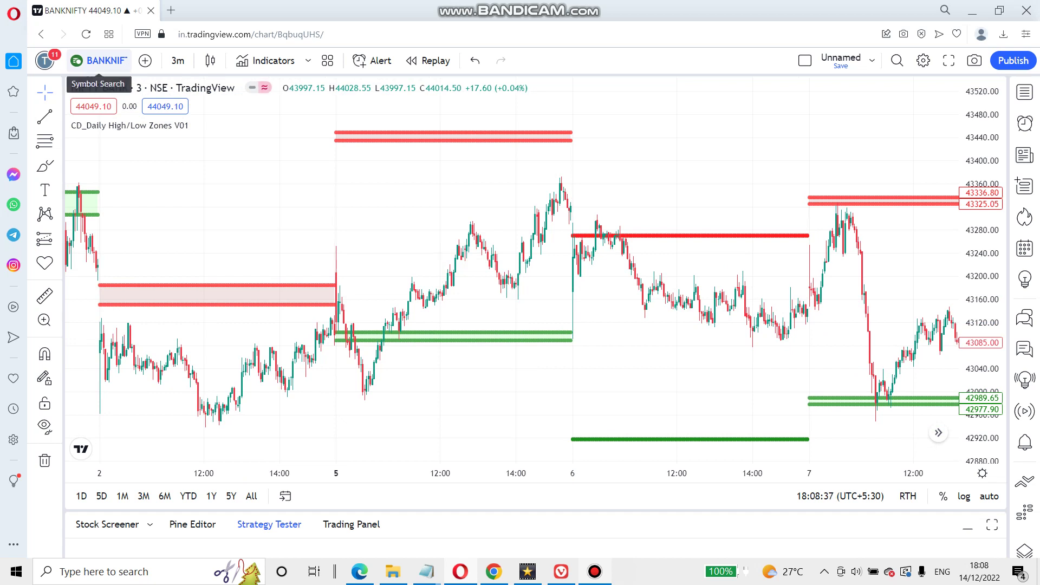
Set the NIFTY BANK chart interval to 5 minutes
click(174, 60)
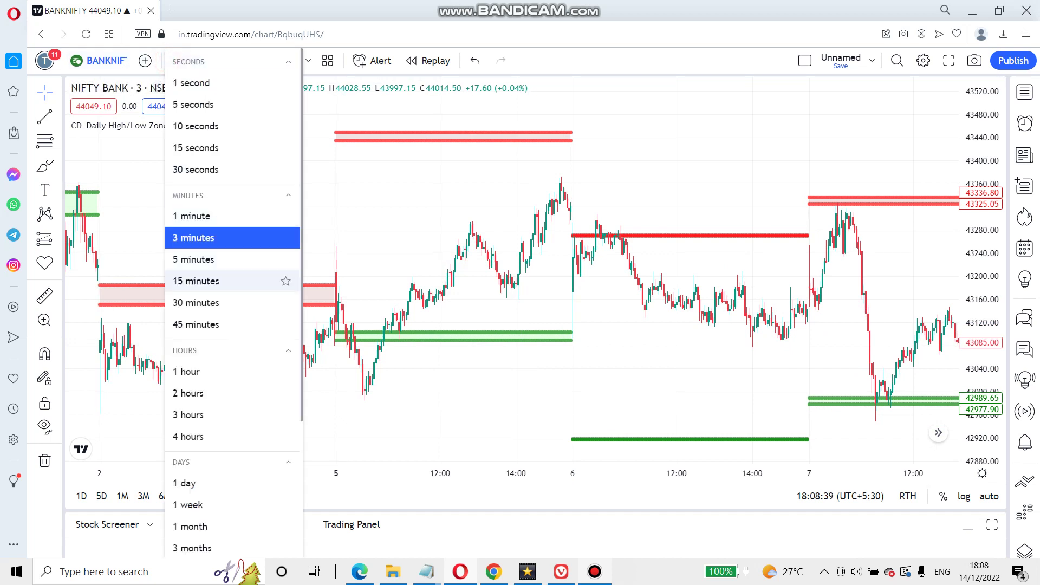
click(217, 259)
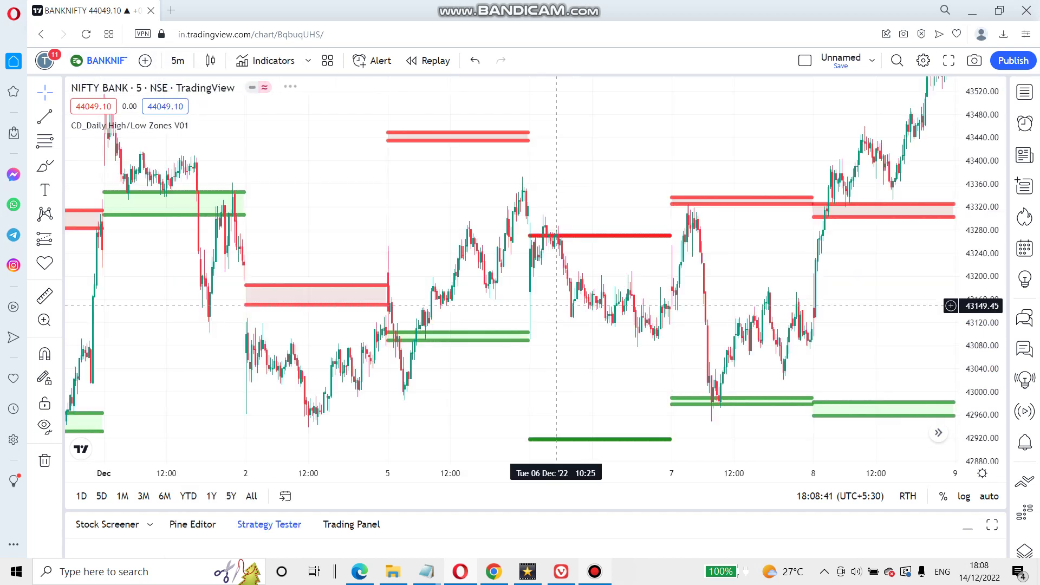
Examine price reactions at the daily high and low zones on the 5-minute chart, going back from 8 December to 30 November
scroll(598, 301, up, 5)
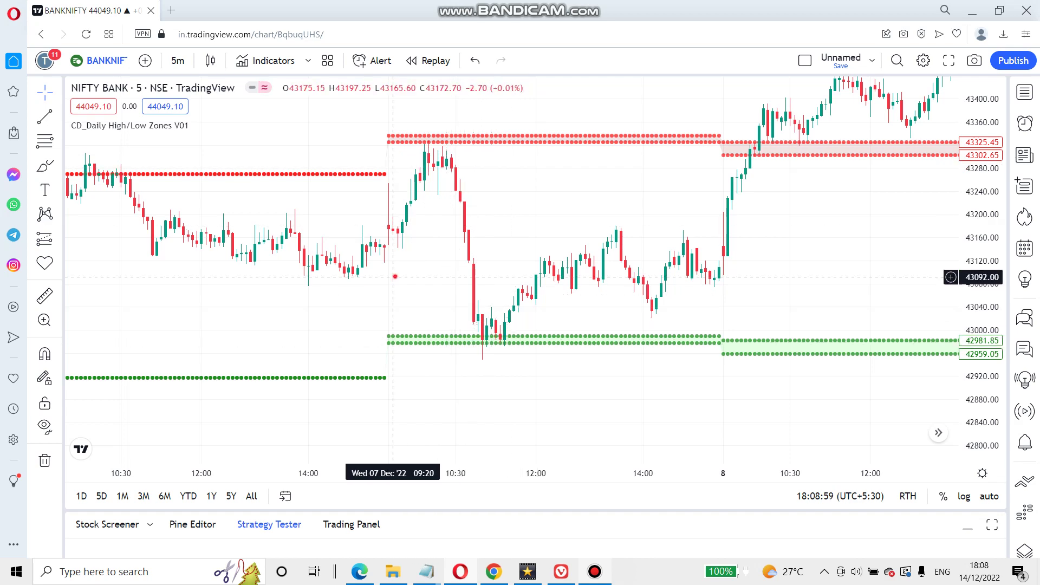
drag(407, 328, 746, 318)
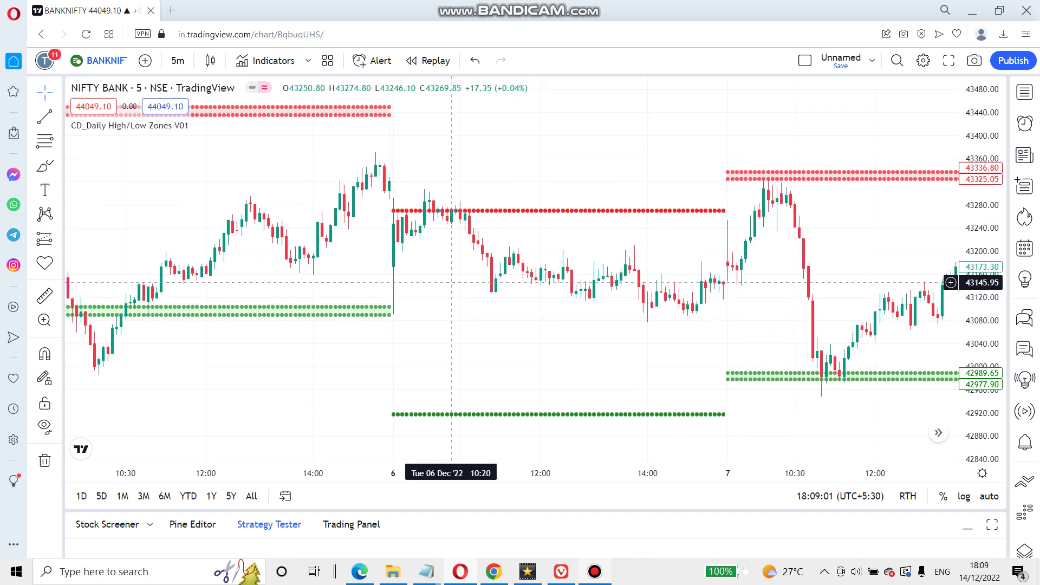
scroll(477, 287, down, 3)
mouse_move(124, 126)
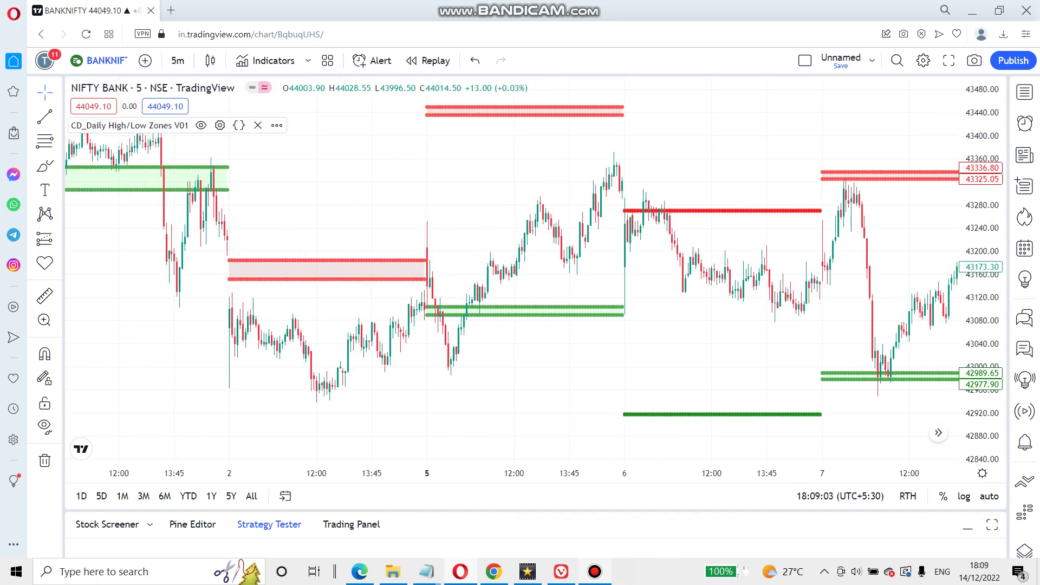
scroll(437, 190, up, 3)
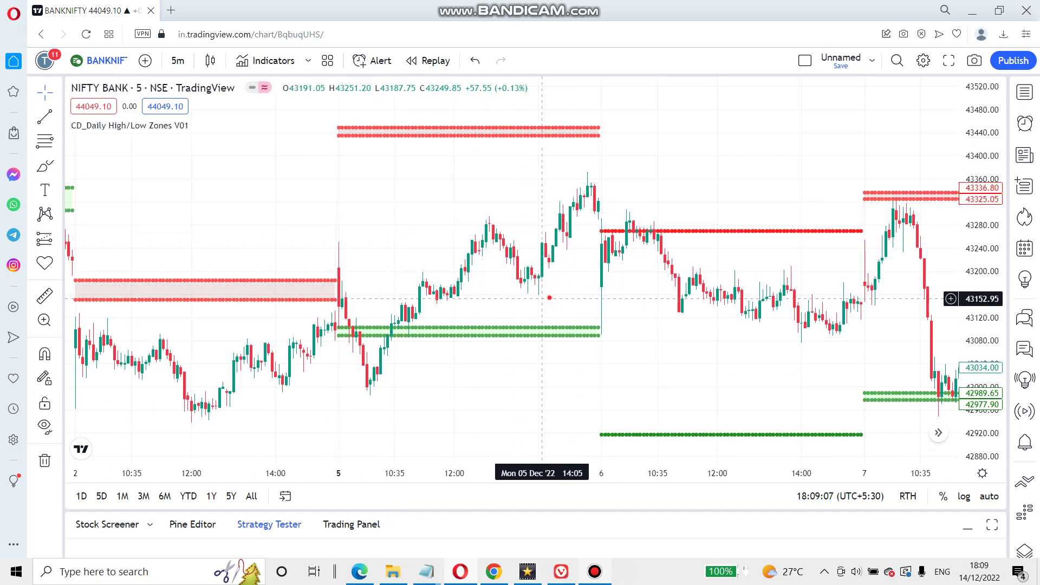
drag(570, 297, 827, 302)
drag(482, 239, 684, 340)
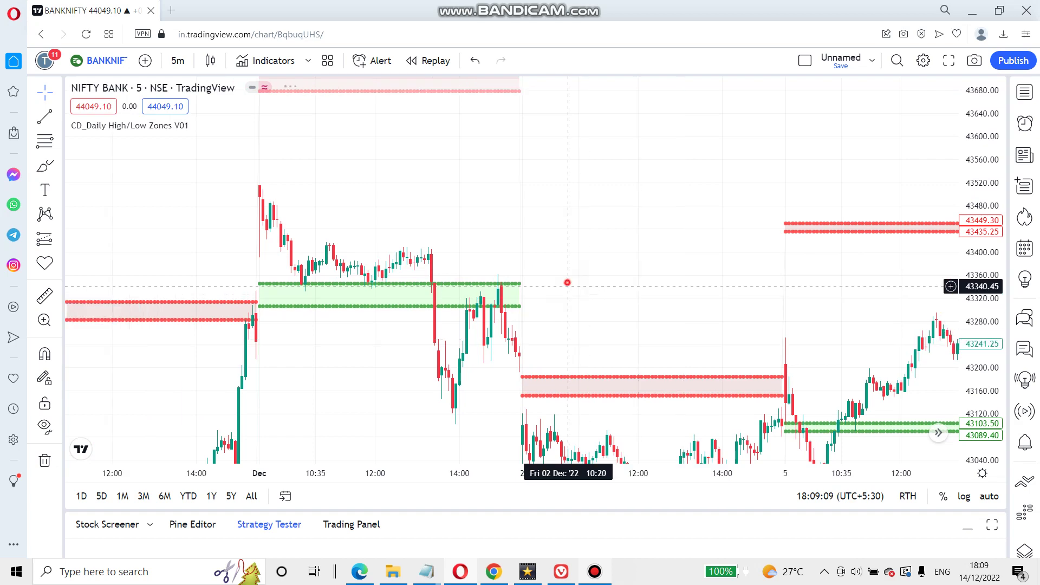
drag(568, 284, 604, 383)
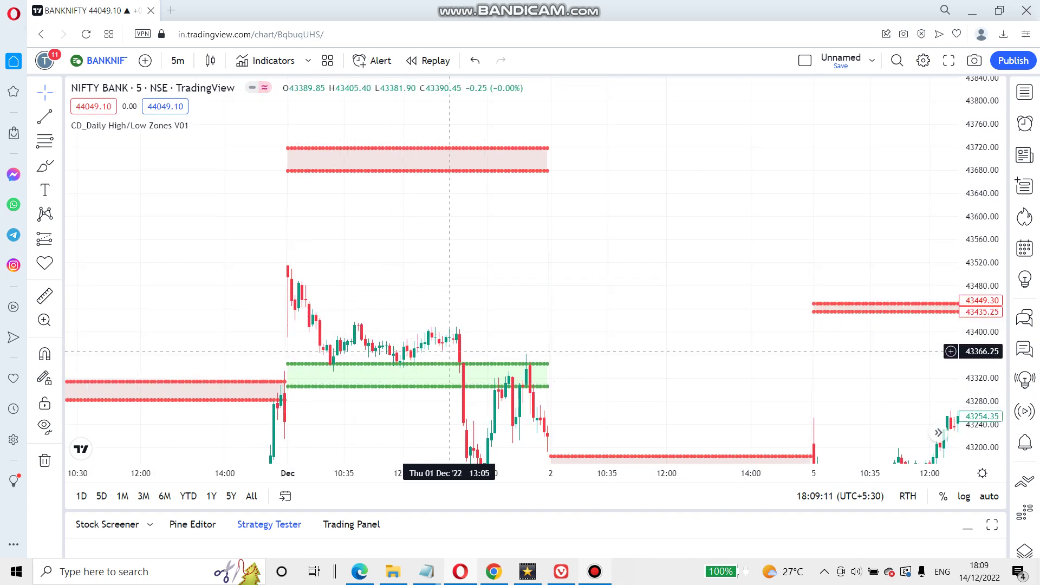
drag(425, 295, 648, 76)
drag(508, 302, 568, 258)
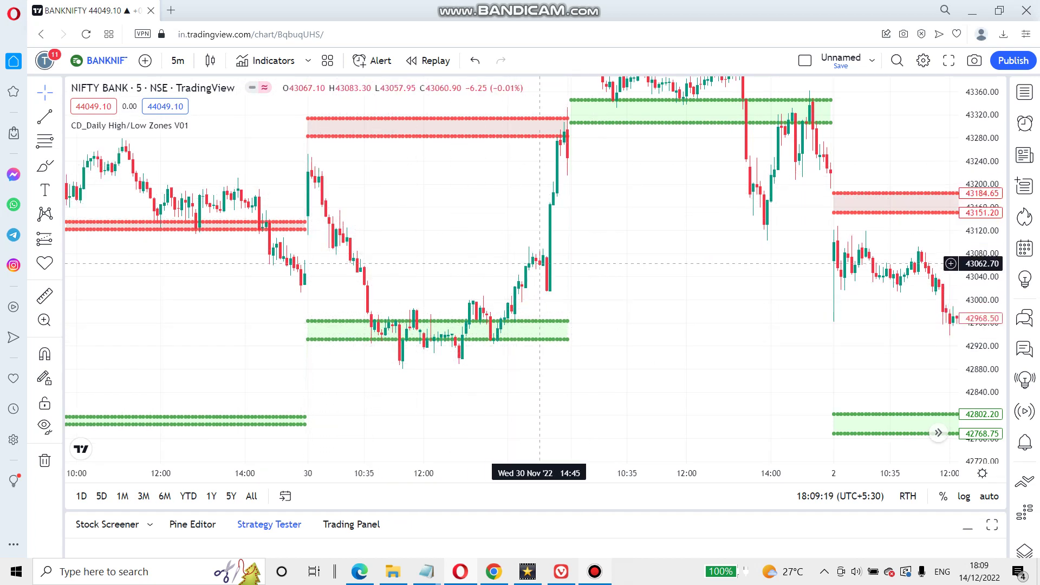
Examine how price respects or breaks the daily zones on earlier sessions, from 30 November back to 16 November
scroll(521, 150, left, 10)
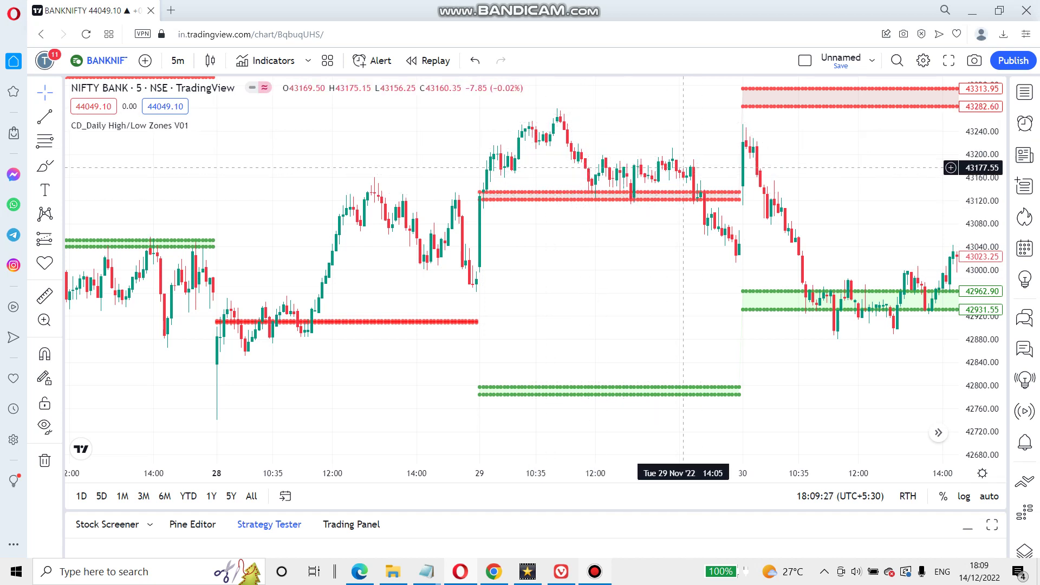
scroll(722, 257, left, 5)
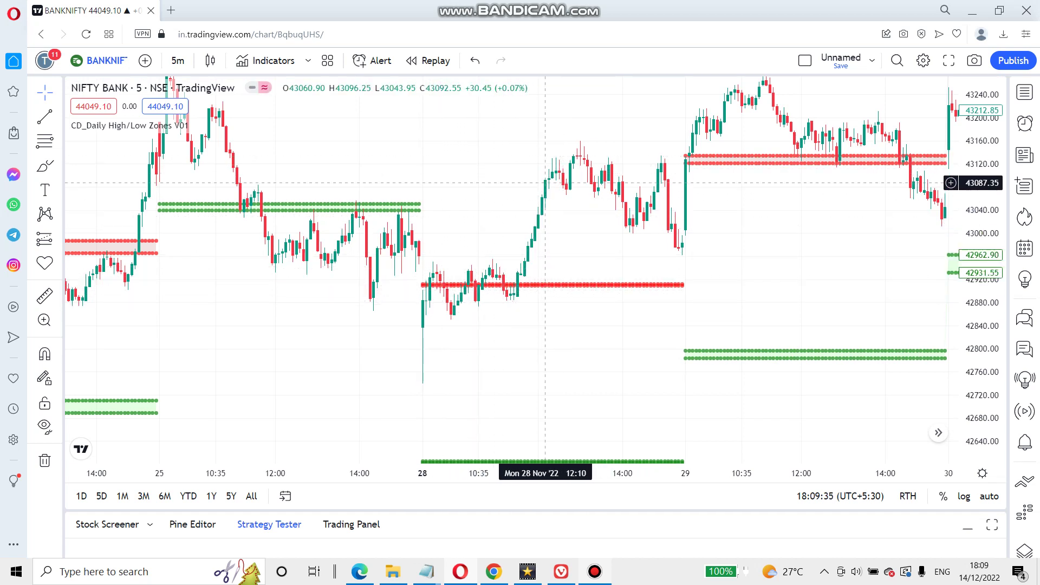
scroll(325, 304, left, 3)
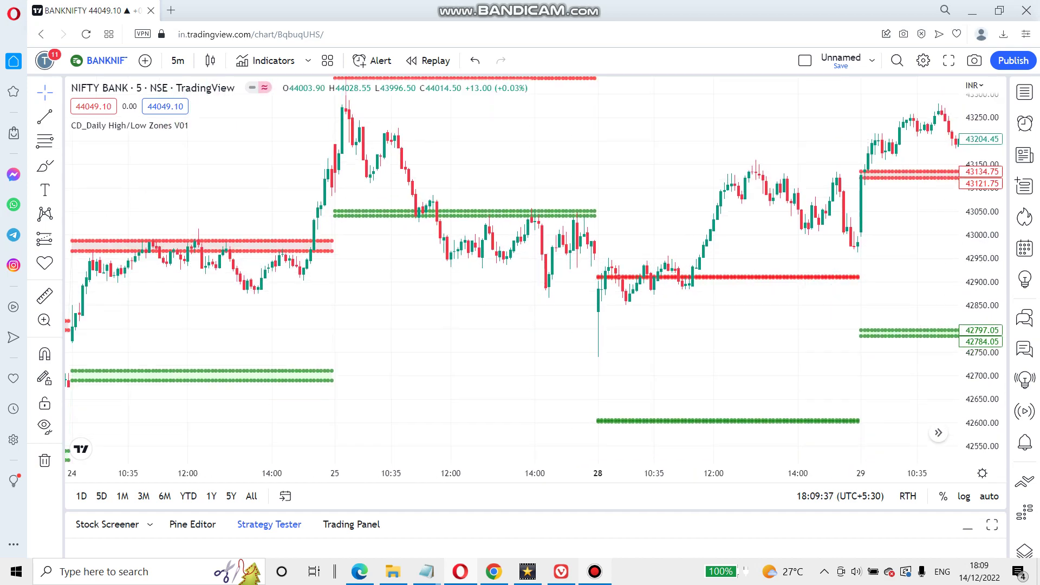
scroll(347, 206, left, 2)
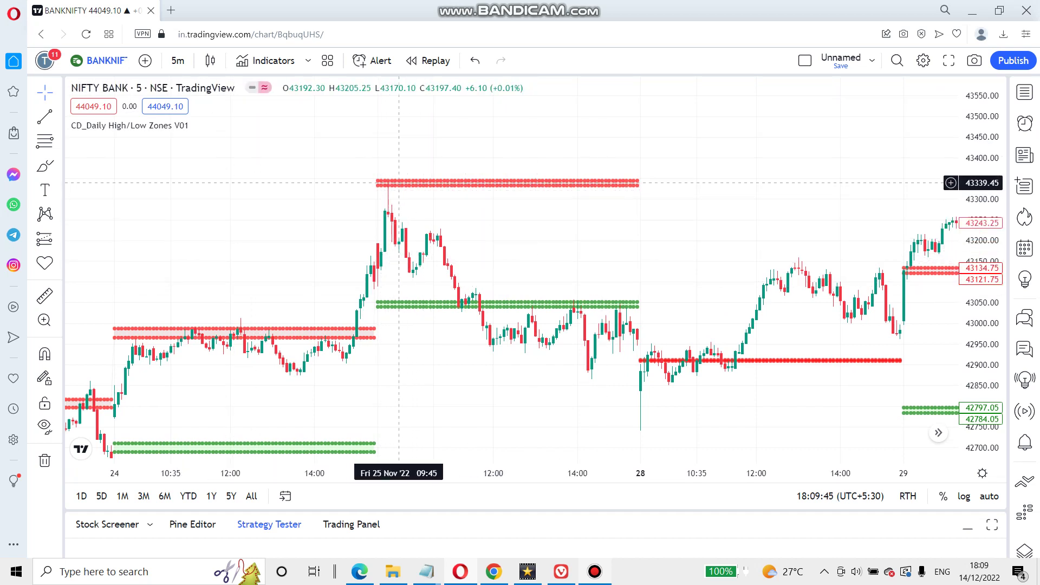
scroll(413, 233, left, 5)
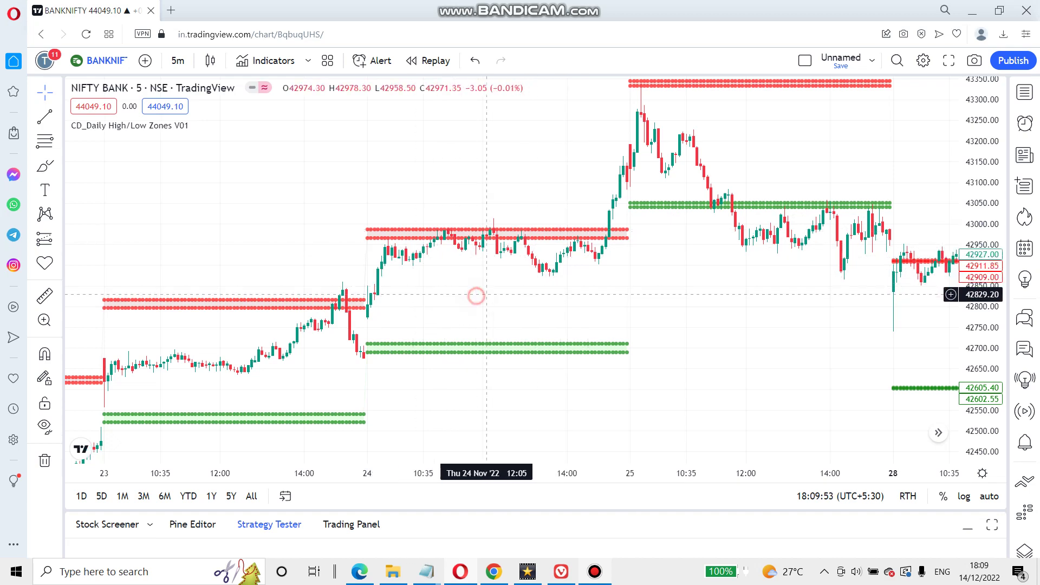
scroll(471, 293, left, 4)
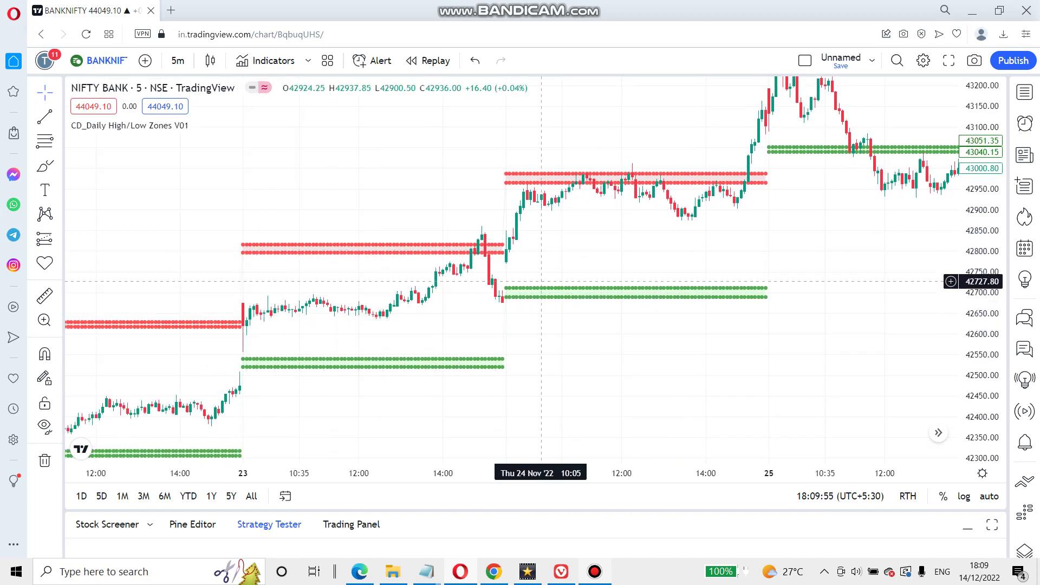
drag(580, 272, 742, 275)
scroll(742, 274, left, 5)
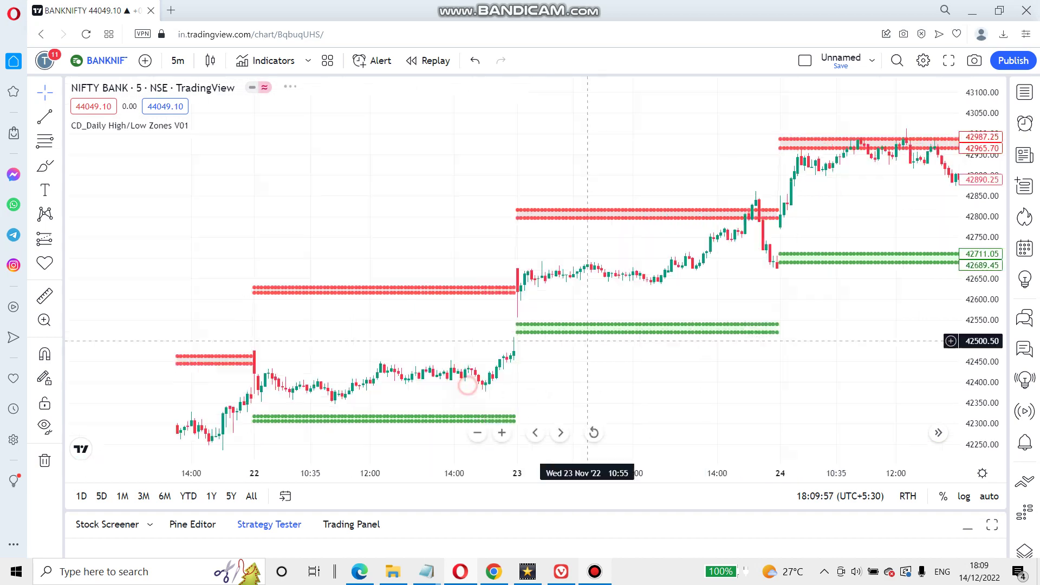
scroll(762, 272, left, 5)
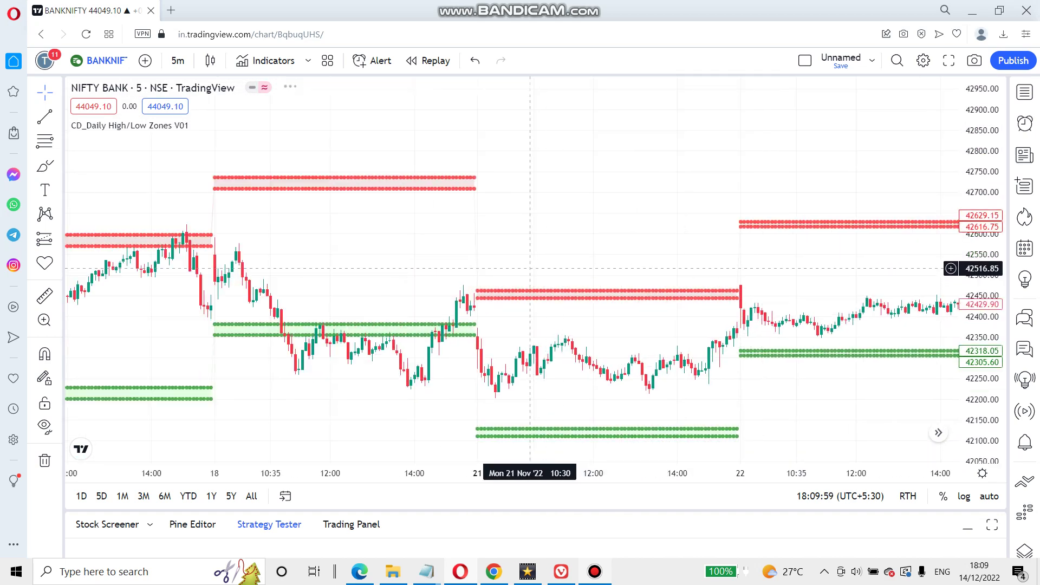
scroll(786, 241, left, 5)
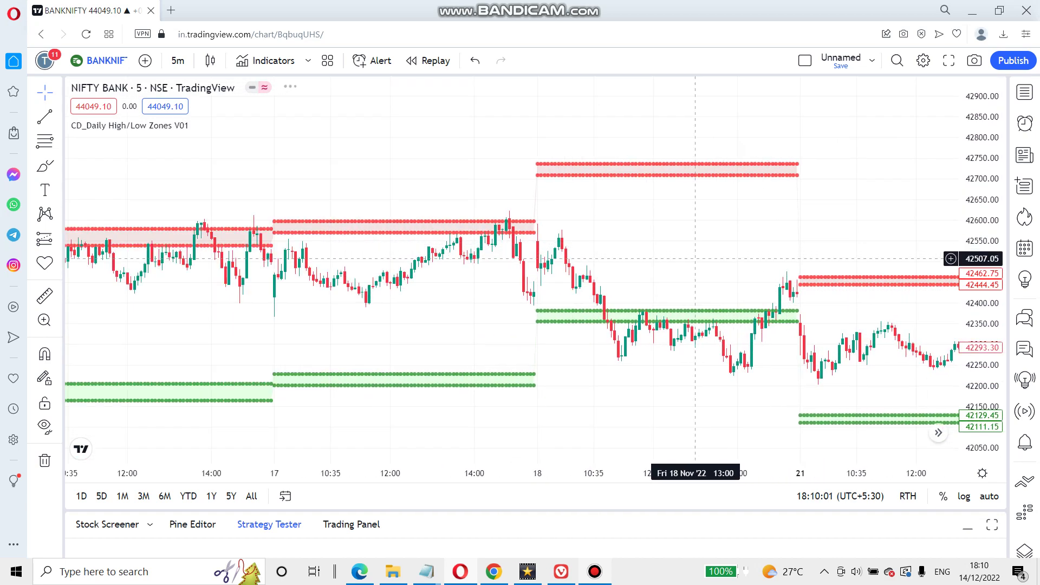
scroll(687, 342, left, 3)
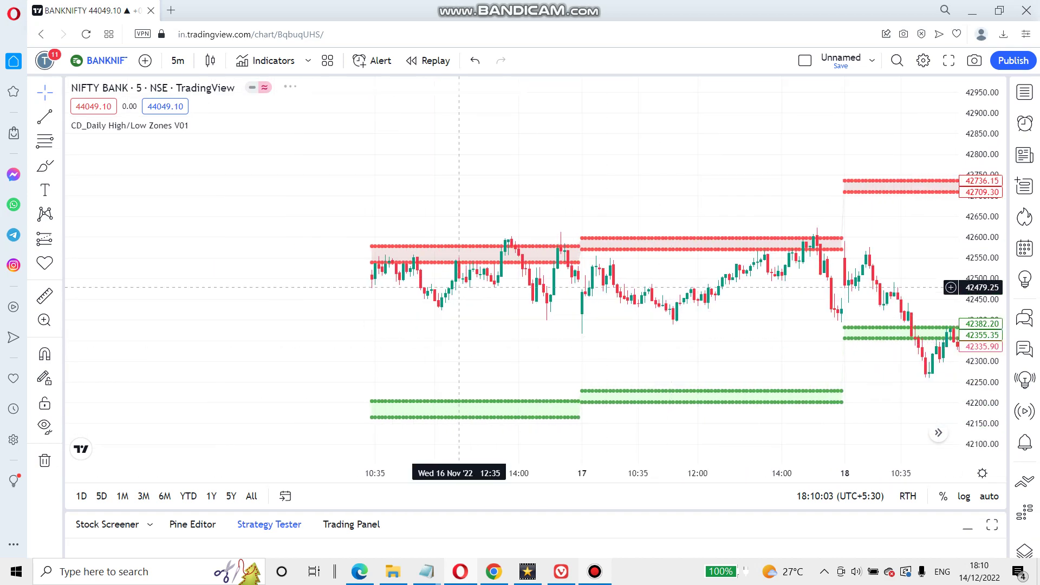
Switch the chart symbol to the NSE stock ESCORTS (Escorts Kubota Ltd)
click(107, 60)
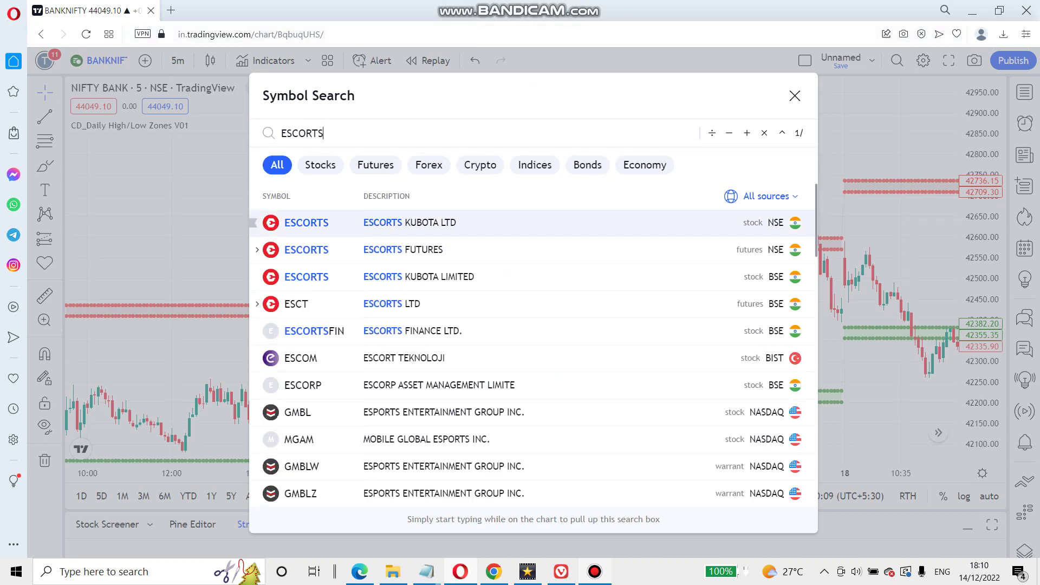
click(367, 227)
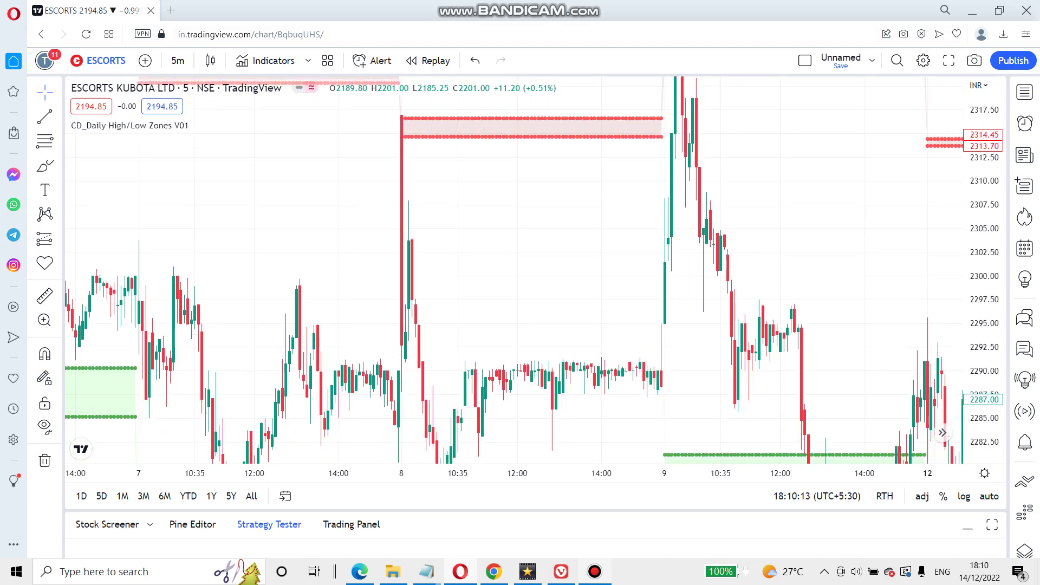
Examine how ESCORTS price behaves around the daily high and low zones, going back from 12 December to 24 November on the 5-minute chart
scroll(931, 229, down, 5)
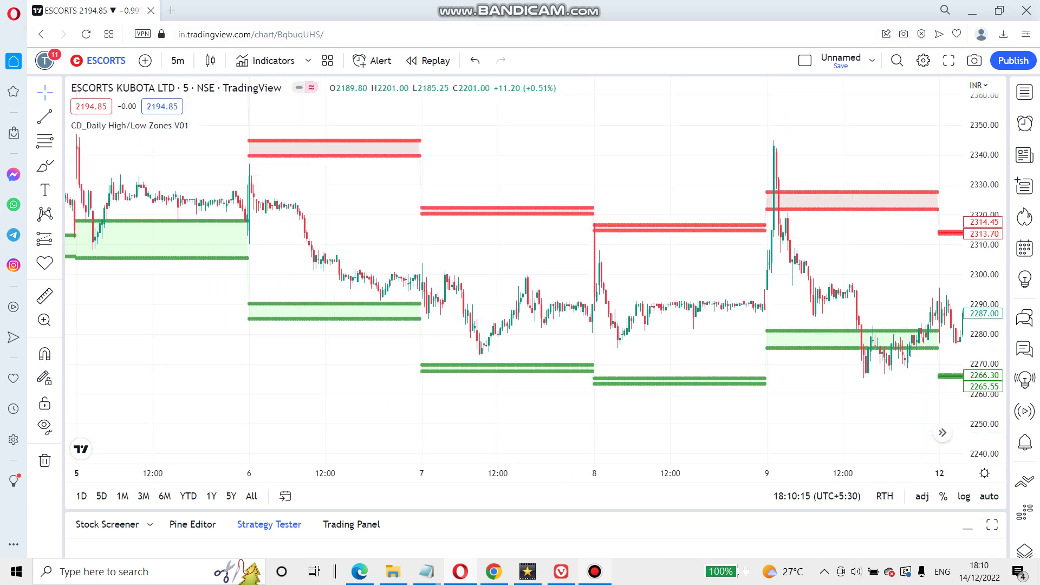
drag(470, 247, 851, 254)
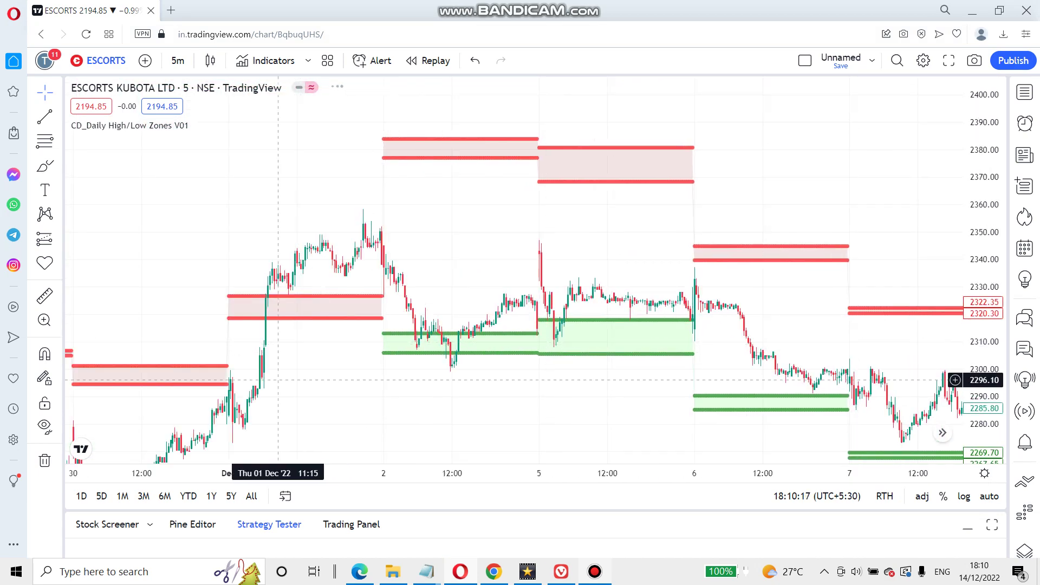
drag(319, 424, 951, 146)
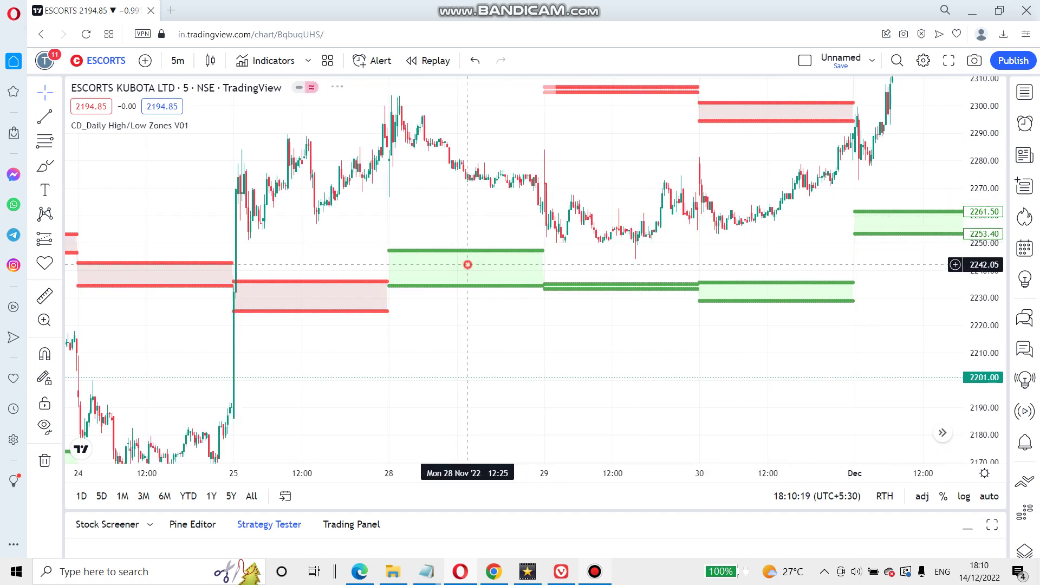
drag(467, 262, 774, 282)
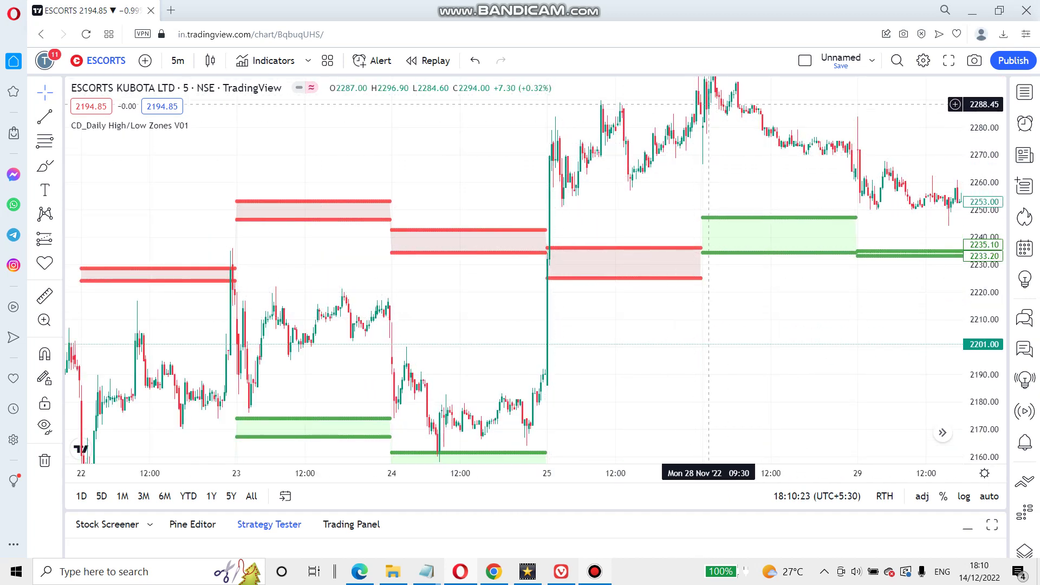
scroll(575, 303, up, 3)
drag(569, 352, 600, 238)
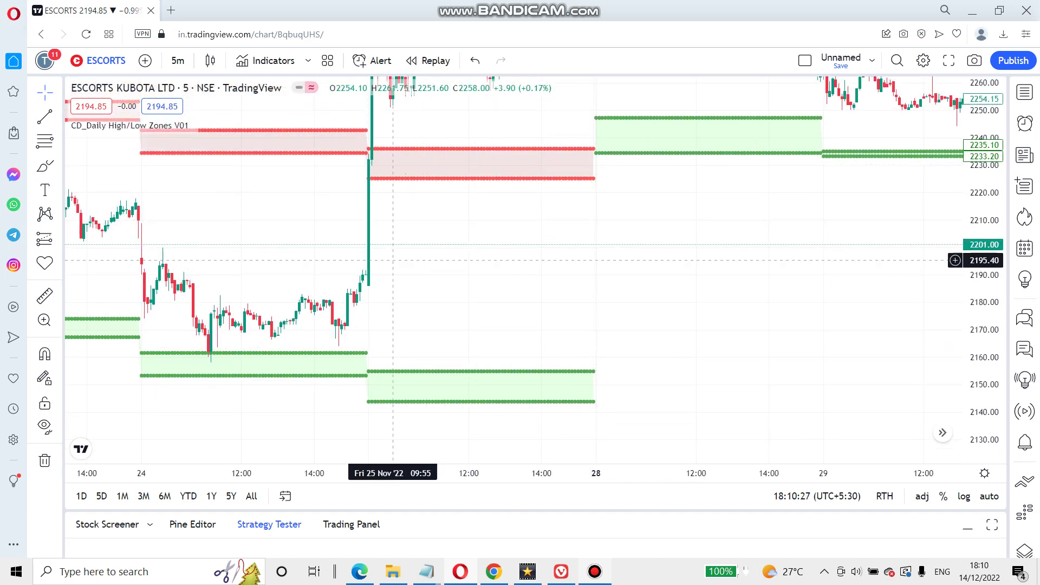
drag(401, 141, 433, 331)
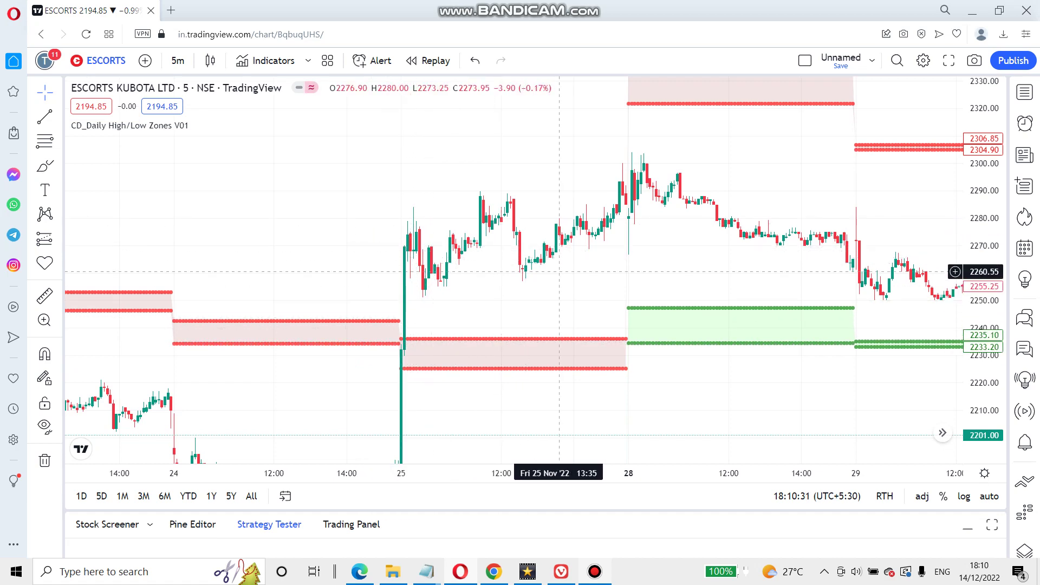
Examine ESCORTS price reactions at the daily zones from 24 back to 16 November, focusing on the 21 November session's high zone
drag(536, 288, 873, 110)
drag(572, 254, 799, 238)
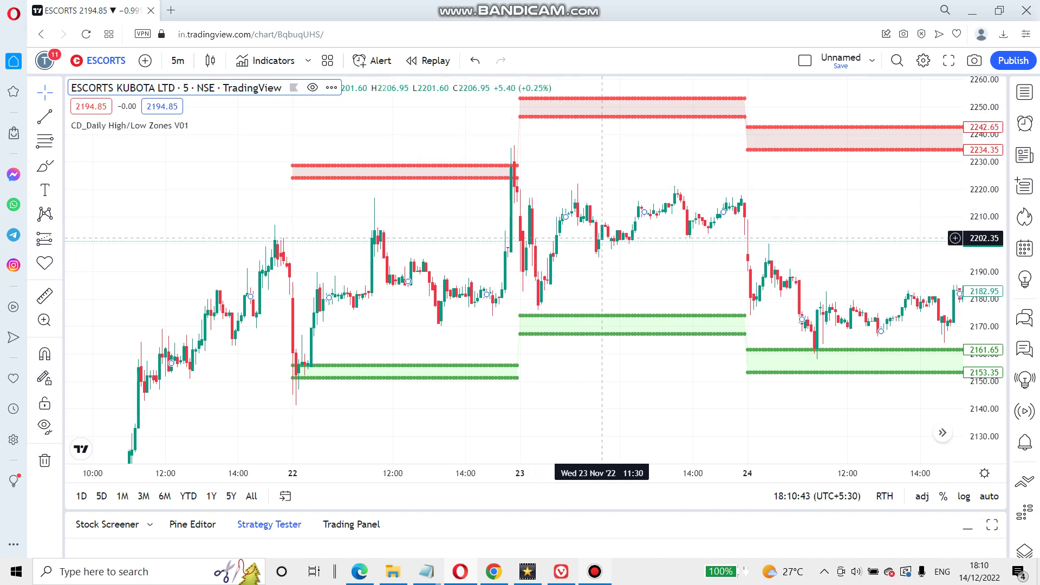
drag(491, 349, 781, 233)
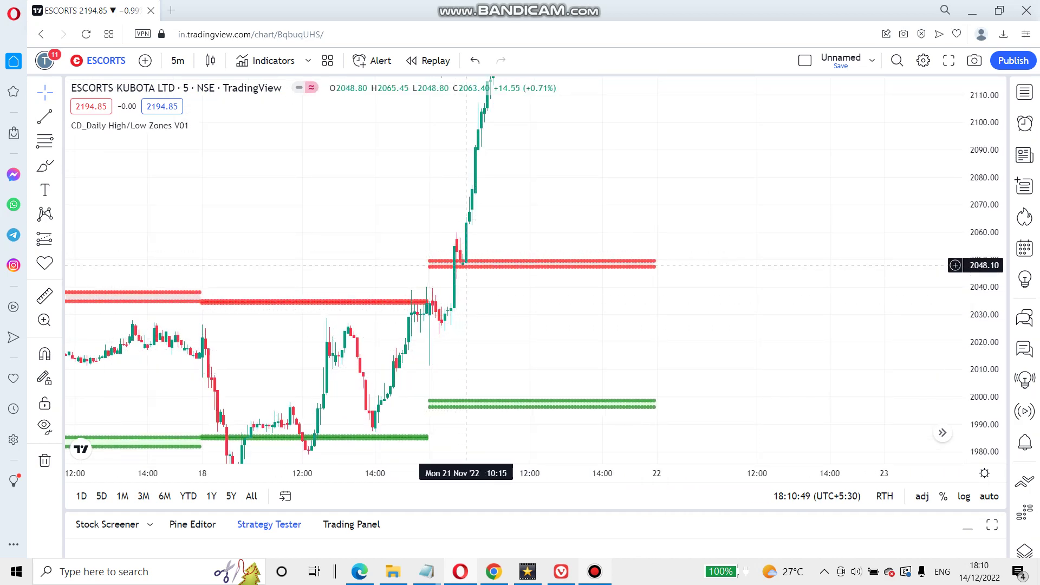
drag(526, 195, 474, 358)
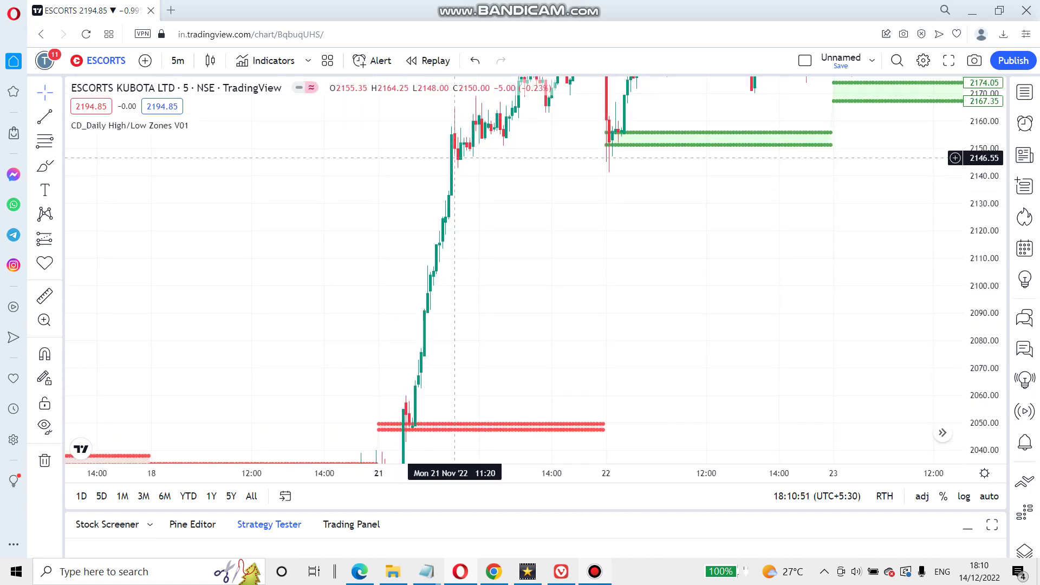
drag(481, 321, 681, 83)
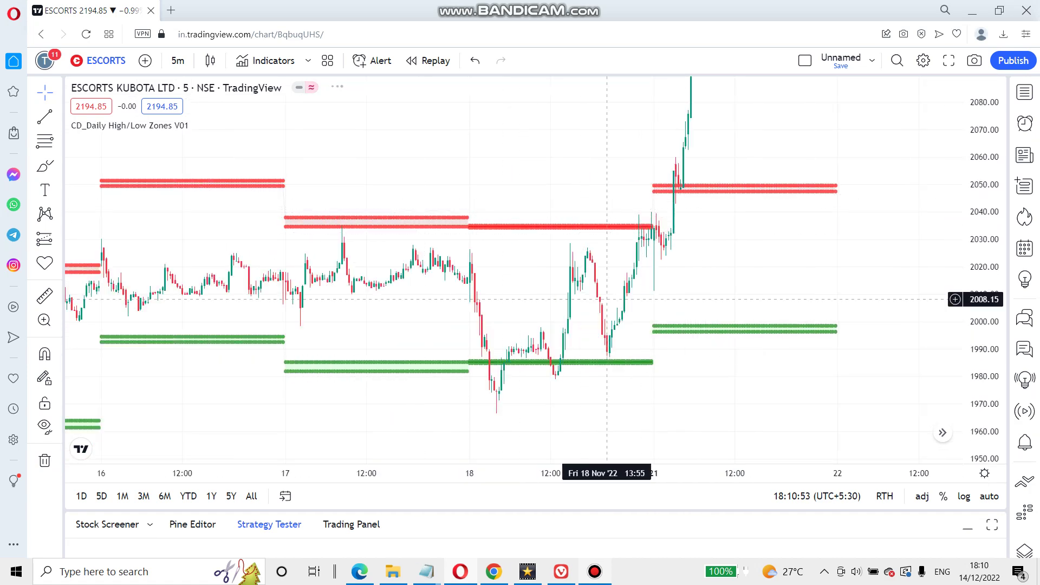
drag(696, 184, 609, 334)
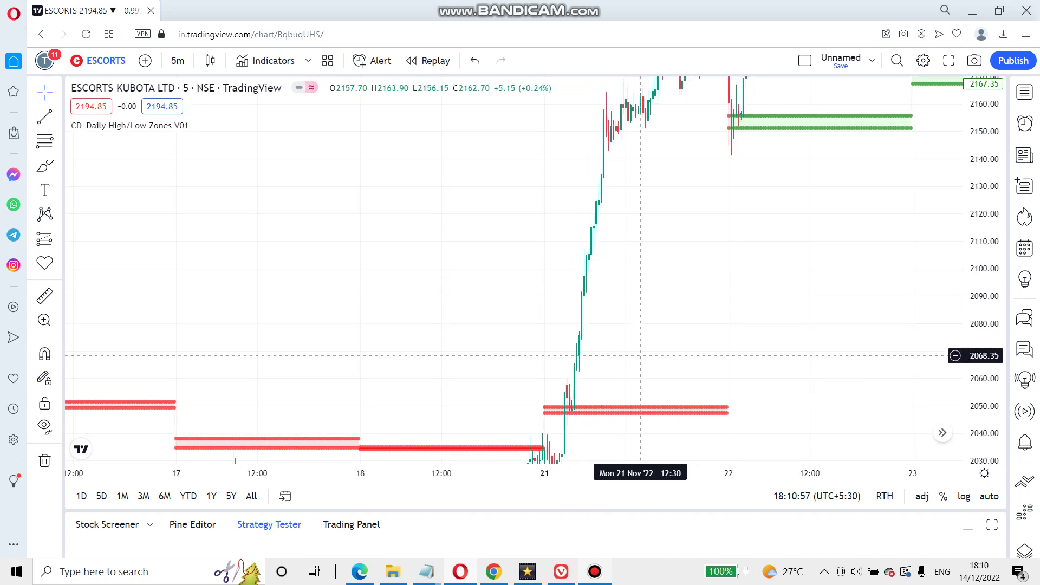
scroll(665, 341, up, 3)
drag(811, 347, 711, 256)
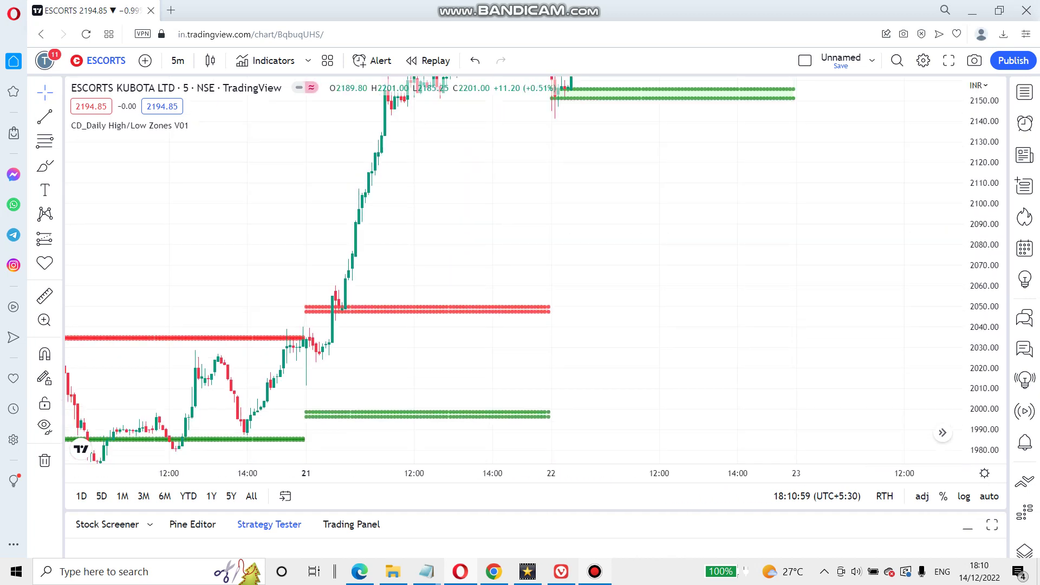